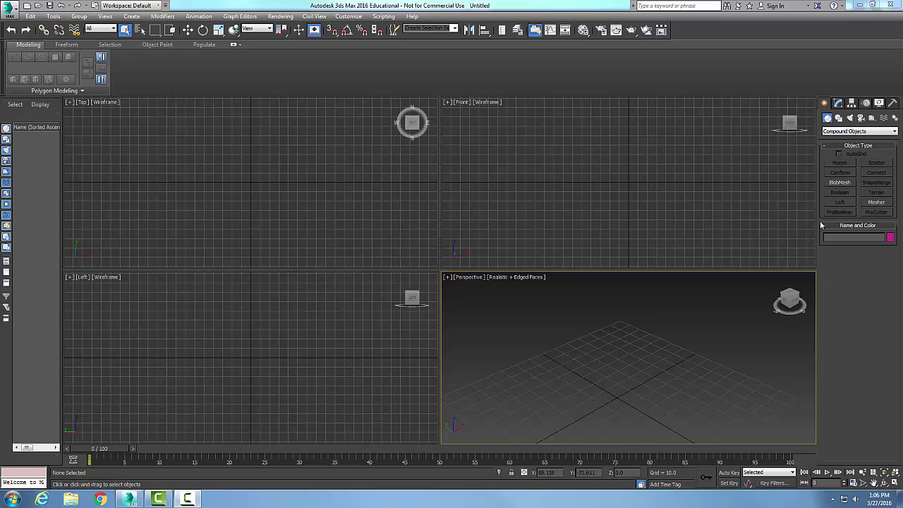
- Draw a circle spline of radius about 19.6 in the Top viewport
{"action": "left_click", "coordinate": [839, 118]}
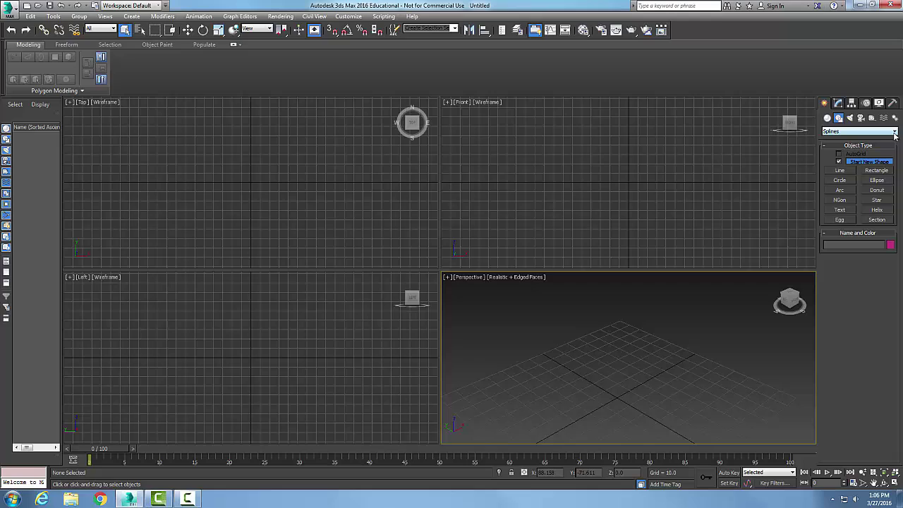
{"action": "left_click", "coordinate": [841, 180]}
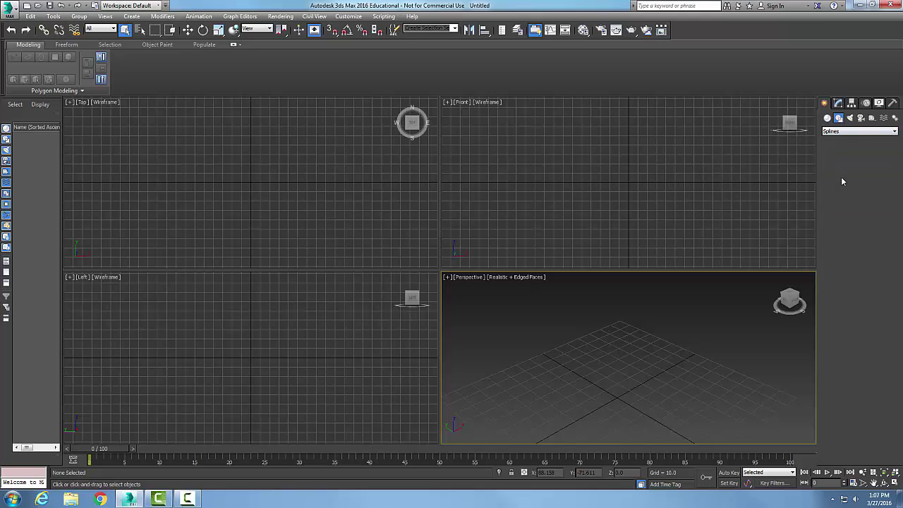
{"action": "left_click", "coordinate": [246, 184]}
{"action": "left_click_drag", "start_coordinate": [250, 183], "coordinate": [272, 197]}
{"action": "right_click", "coordinate": [285, 206]}
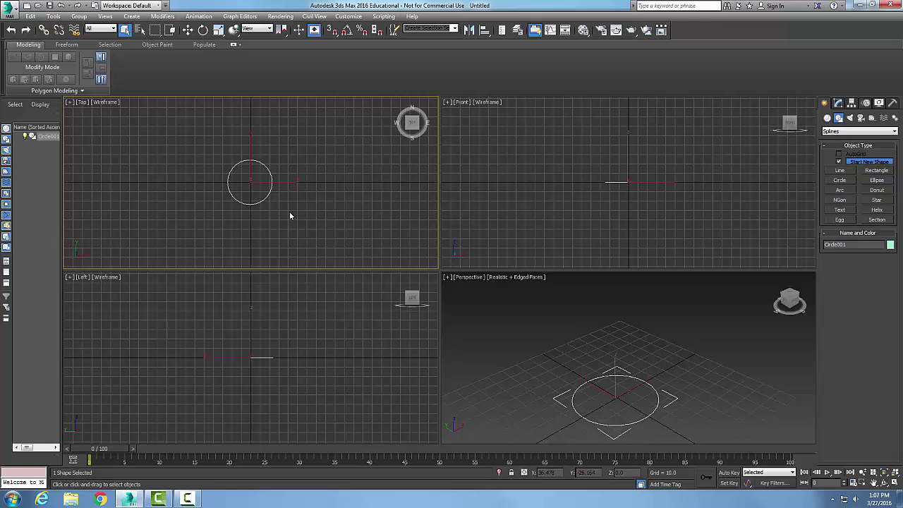
{"action": "left_click", "coordinate": [289, 214]}
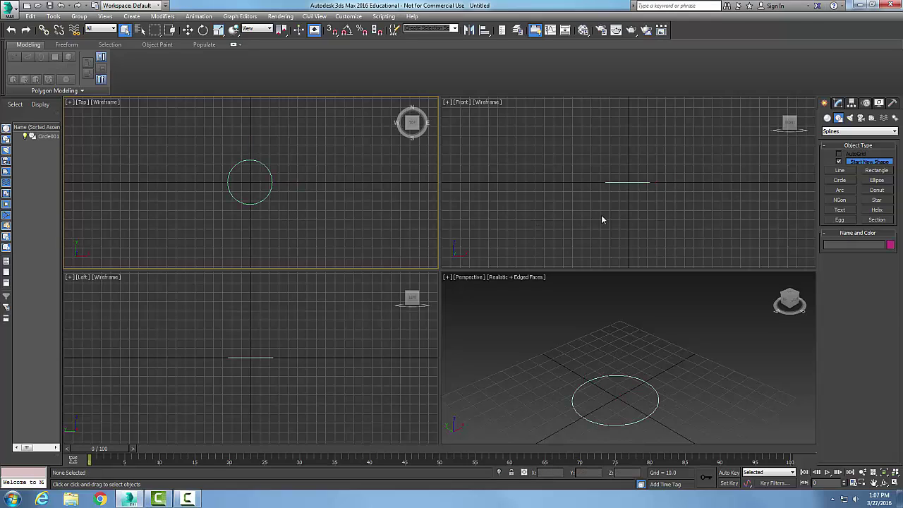
- Draw an upright arc spline beside the circle in the Front viewport
{"action": "left_click", "coordinate": [651, 217]}
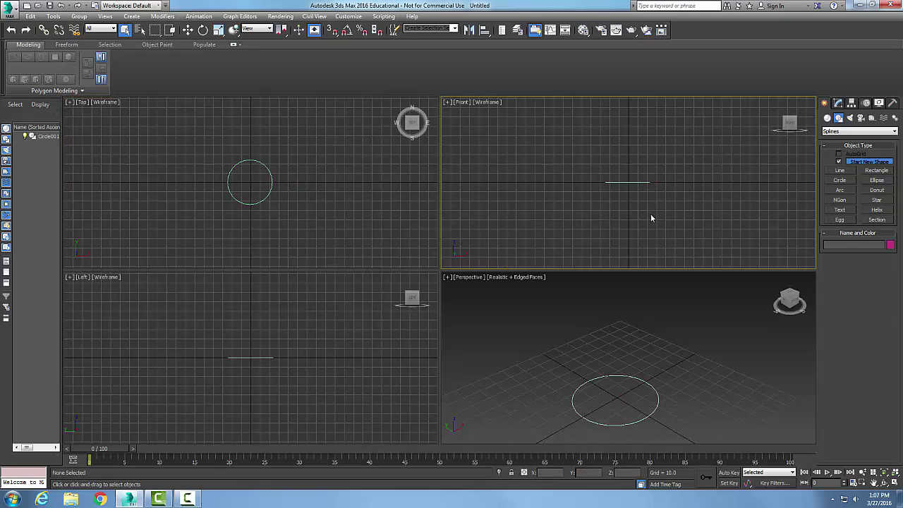
{"action": "left_click", "coordinate": [840, 191]}
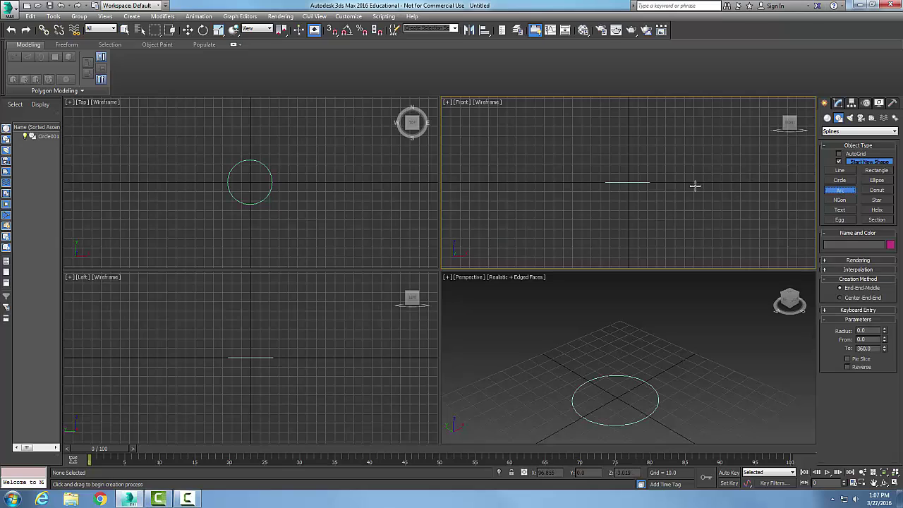
{"action": "left_click_drag", "start_coordinate": [684, 182], "coordinate": [769, 183]}
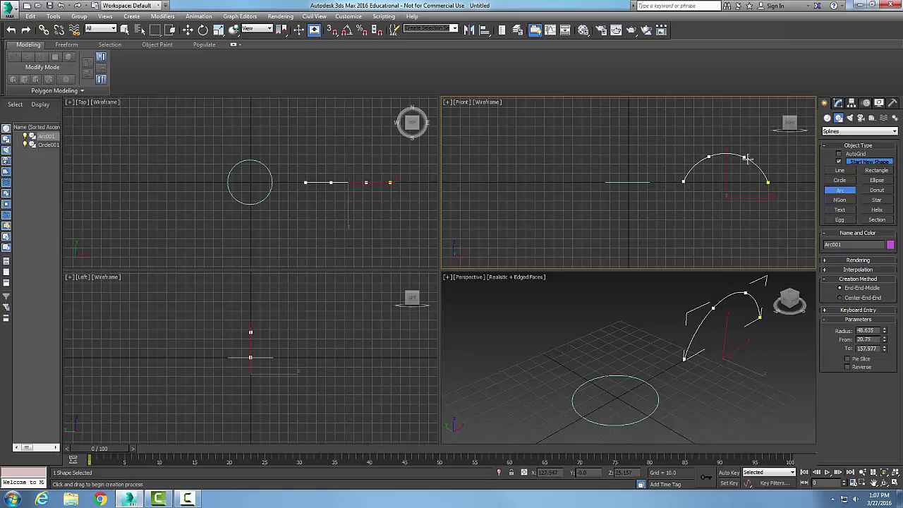
{"action": "left_click", "coordinate": [748, 158]}
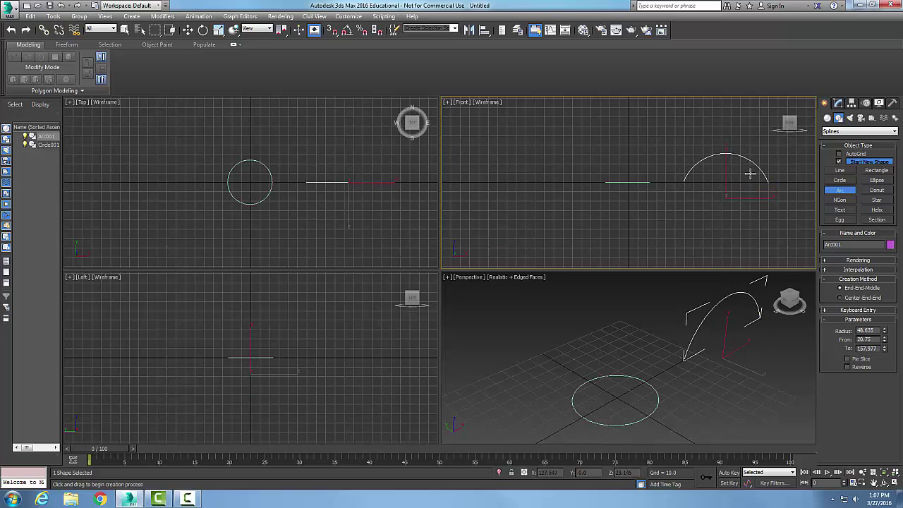
{"action": "right_click", "coordinate": [746, 232]}
{"action": "left_click", "coordinate": [738, 375]}
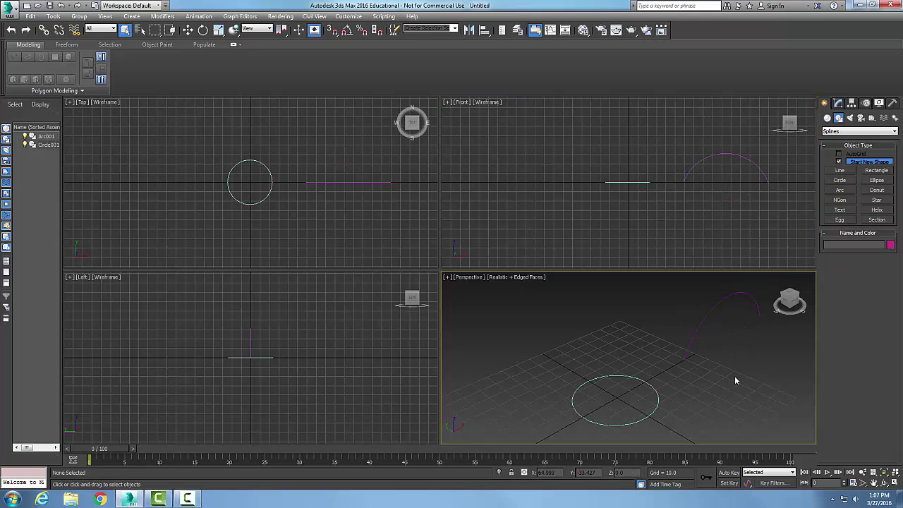
- Maximize the Perspective view framing both splines, and select Circle001
{"action": "left_click", "coordinate": [896, 485]}
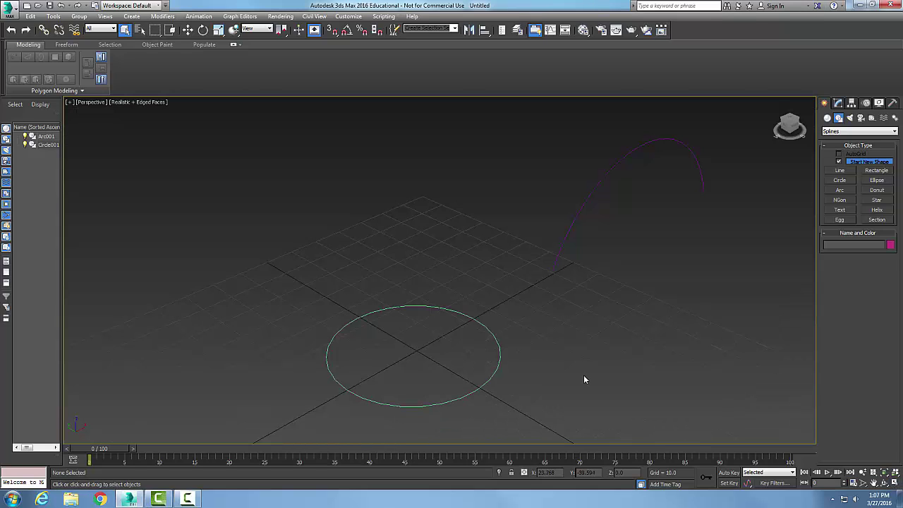
{"action": "scroll", "coordinate": [545, 340], "scroll_direction": "down", "scroll_amount": 3}
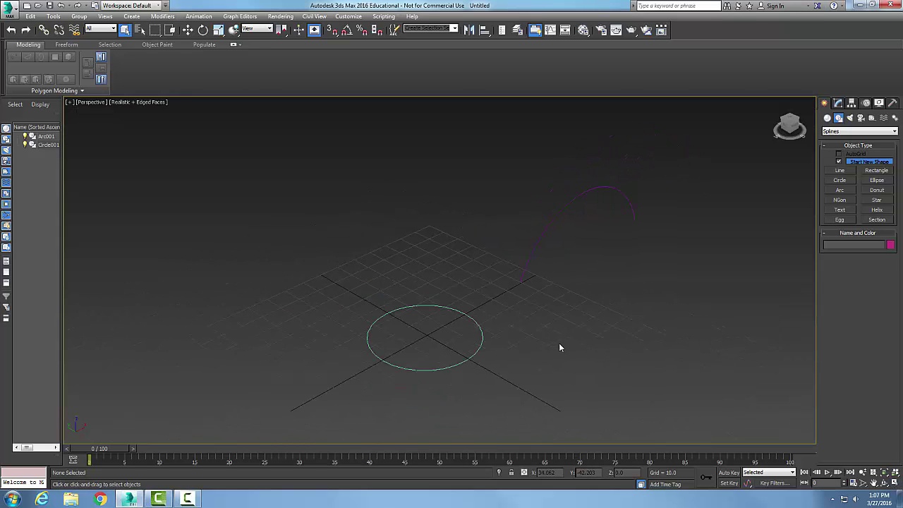
{"action": "middle_click_drag", "start_coordinate": [558, 346], "coordinate": [533, 334]}
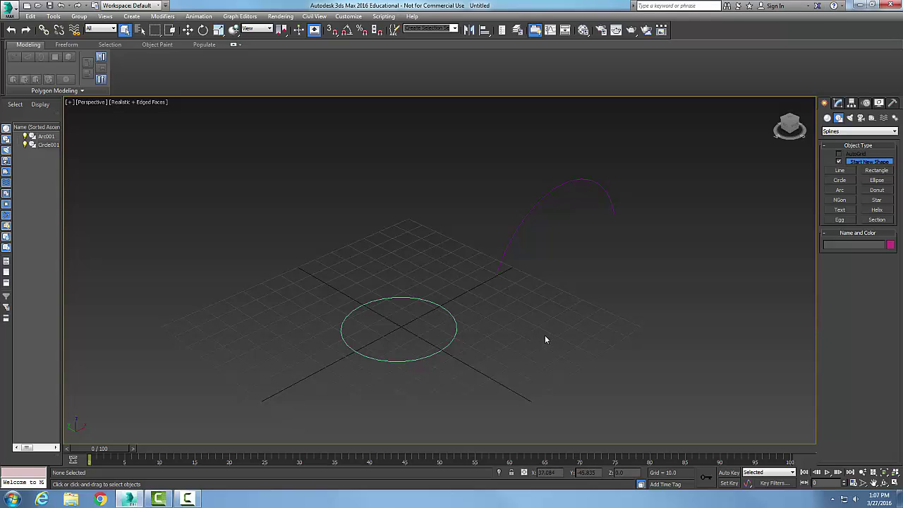
{"action": "left_click", "coordinate": [453, 321]}
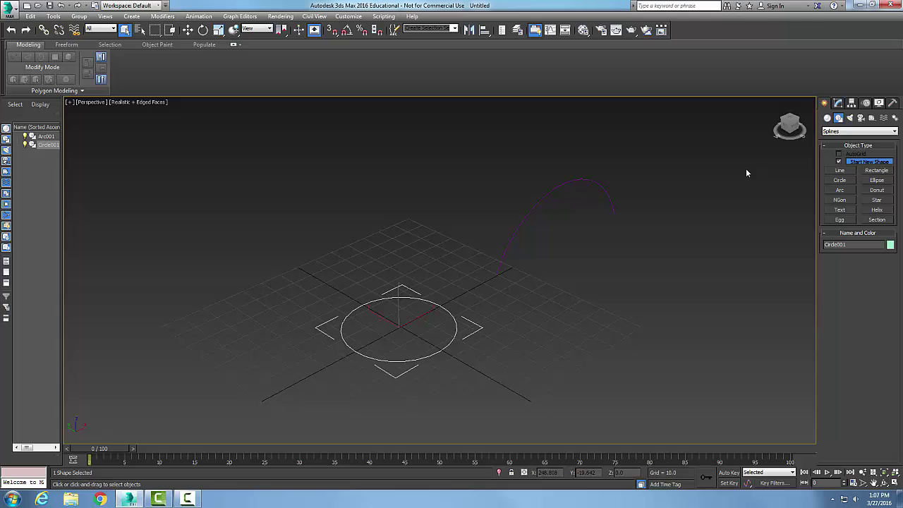
- Start a Compound Objects Loft from Circle001 and switch to Get Path mode
{"action": "left_click", "coordinate": [830, 120]}
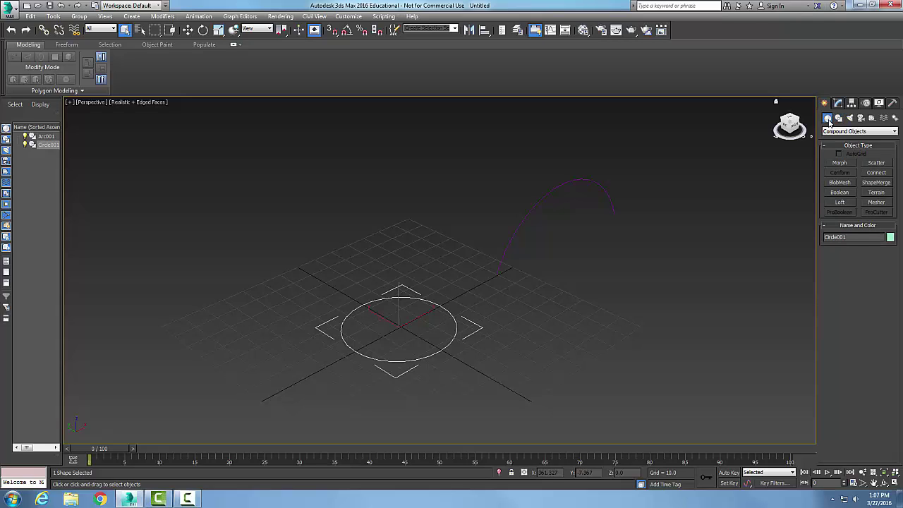
{"action": "left_click", "coordinate": [898, 132]}
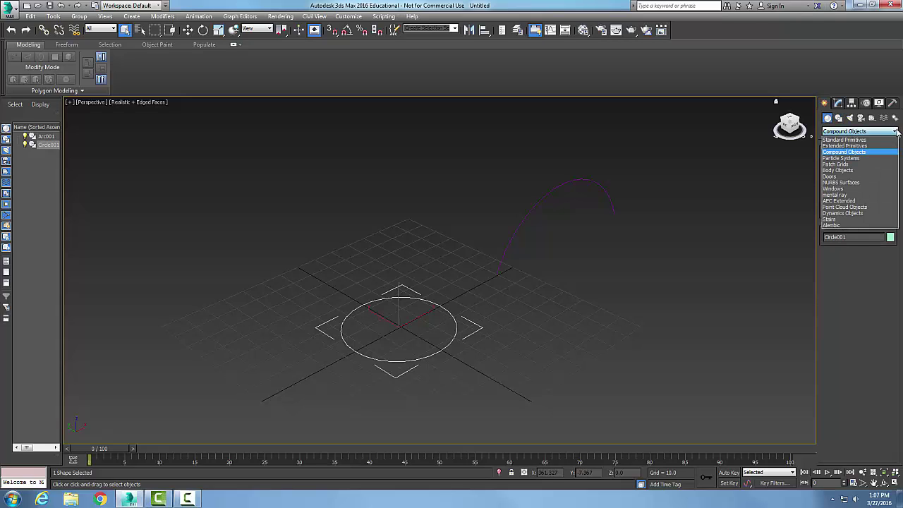
{"action": "left_click", "coordinate": [860, 152]}
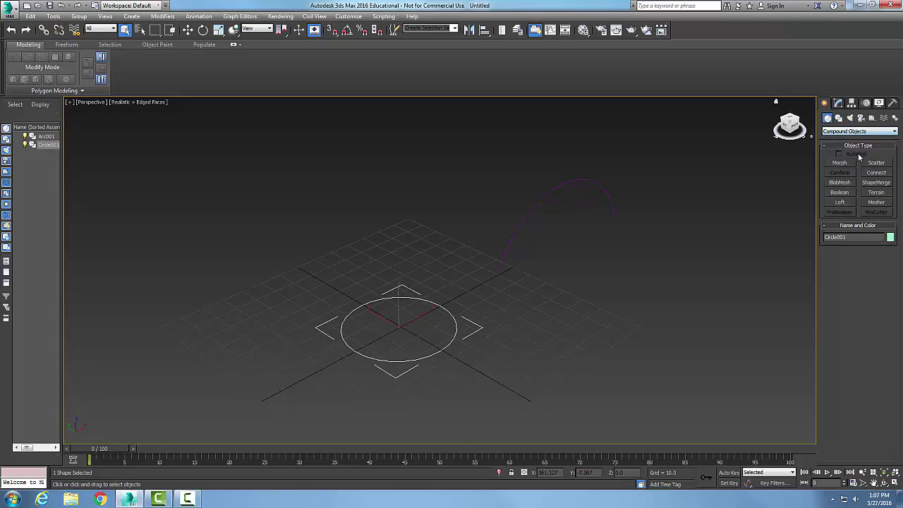
{"action": "left_click", "coordinate": [847, 204]}
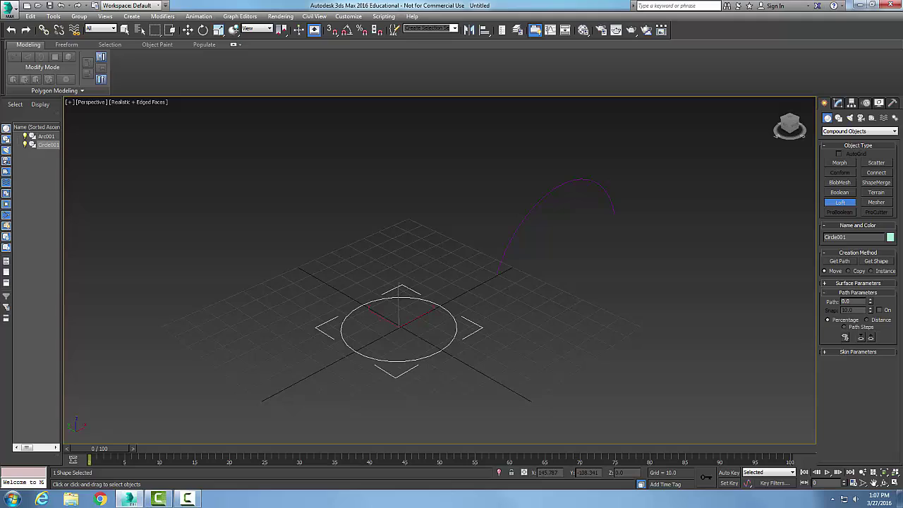
{"action": "left_click", "coordinate": [837, 262]}
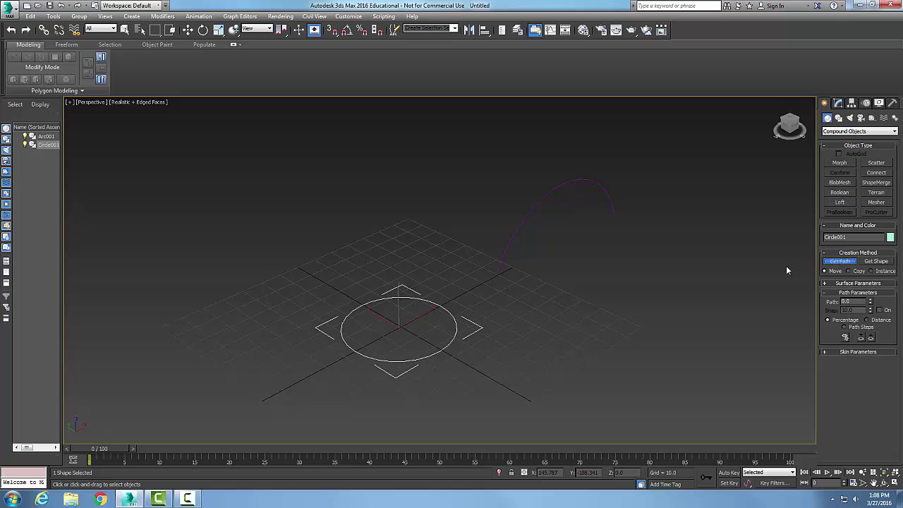
- Pick Arc001 as the path, sweeping the circle into a bent tube, then deselect it
{"action": "left_click", "coordinate": [533, 207]}
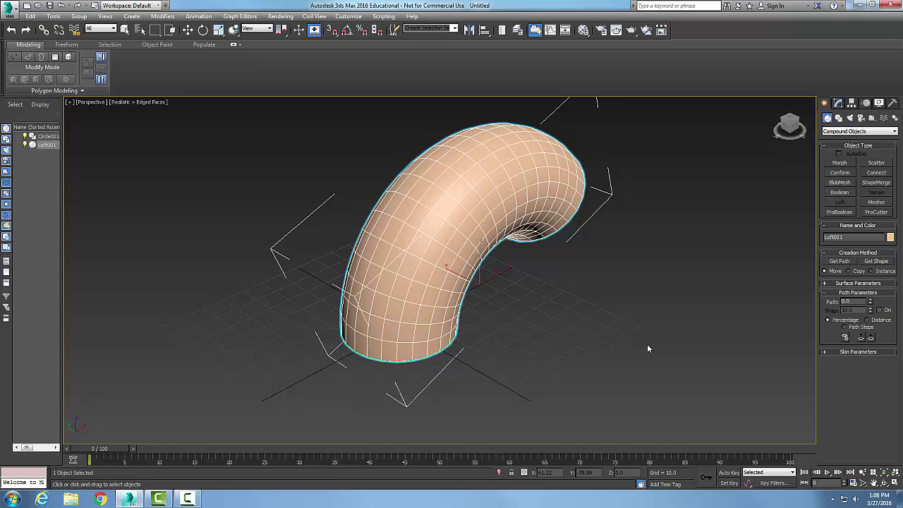
{"action": "key", "text": "q"}
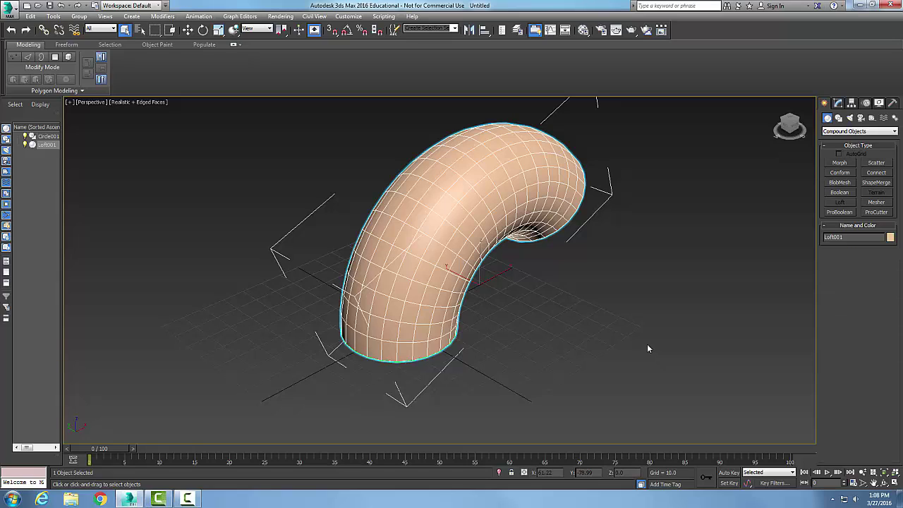
{"action": "left_click", "coordinate": [647, 344]}
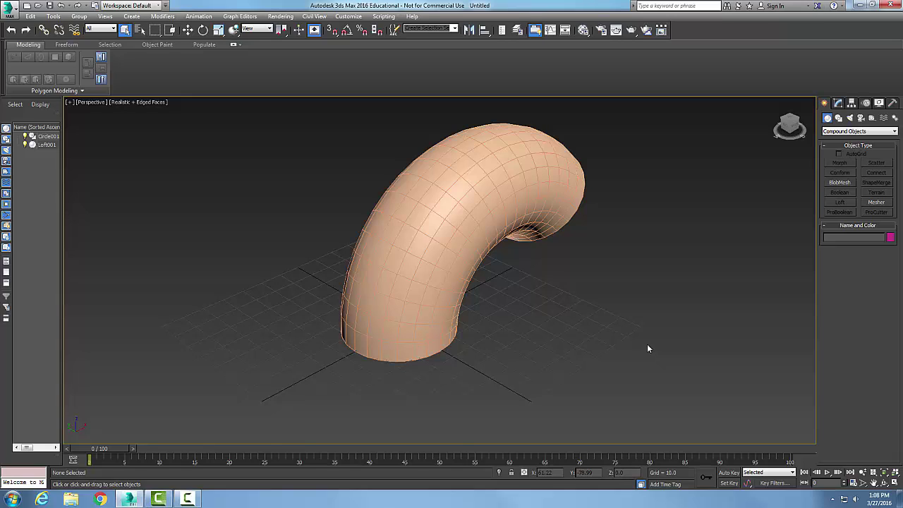
- Undo the tube, reselect Circle001, and start a new Loft from it
{"action": "left_click", "coordinate": [61, 6]}
{"action": "left_click", "coordinate": [62, 6]}
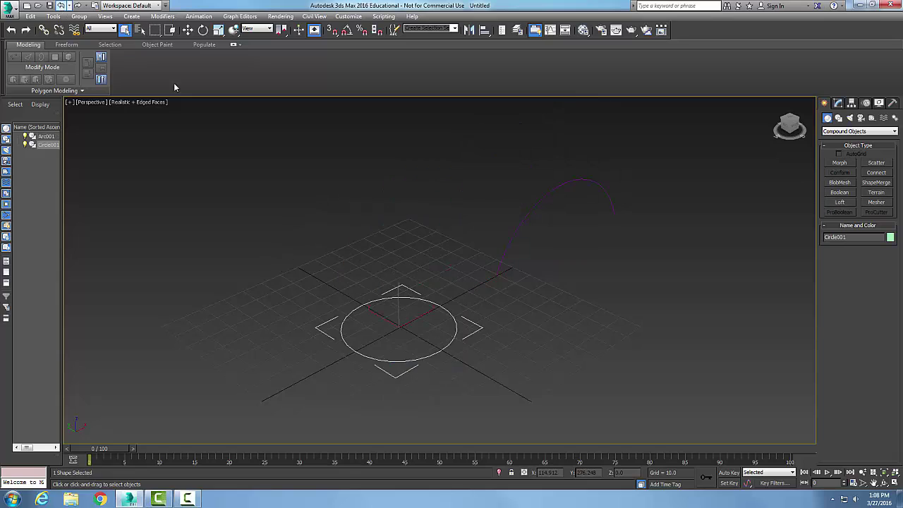
{"action": "left_click", "coordinate": [583, 336]}
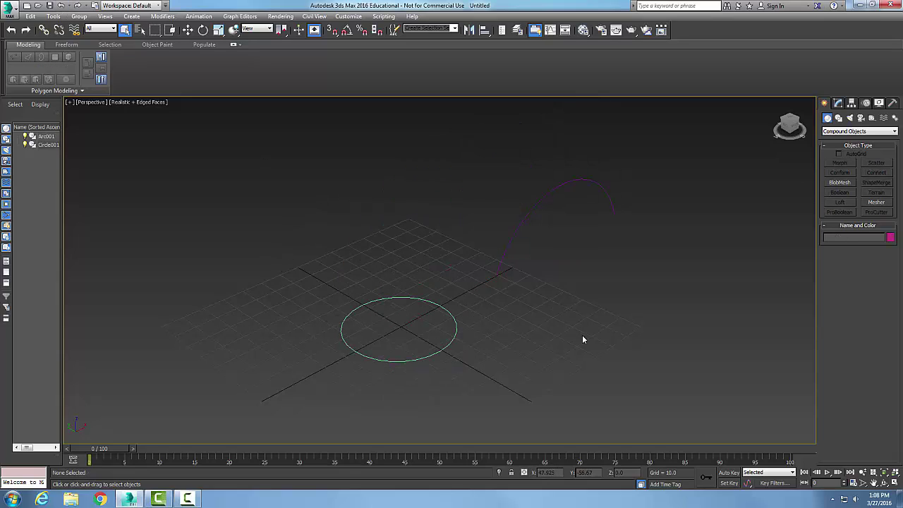
{"action": "left_click", "coordinate": [456, 329]}
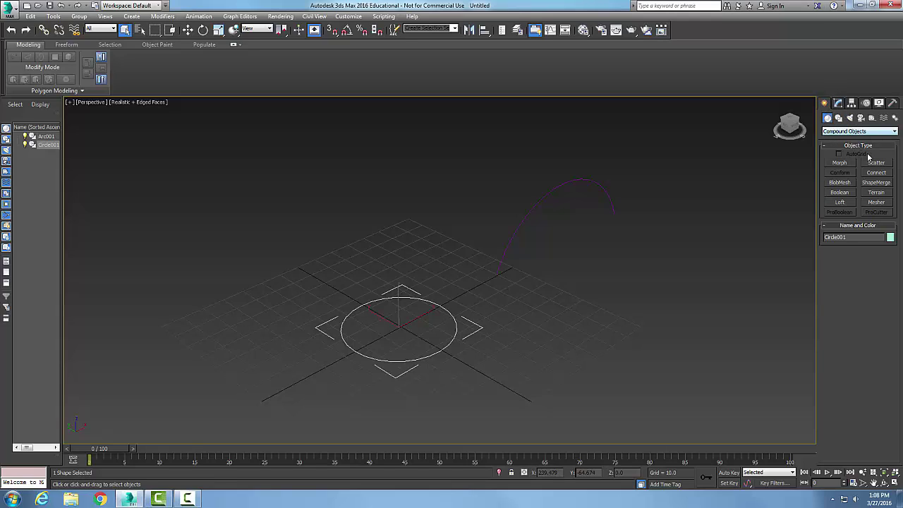
{"action": "left_click", "coordinate": [840, 203]}
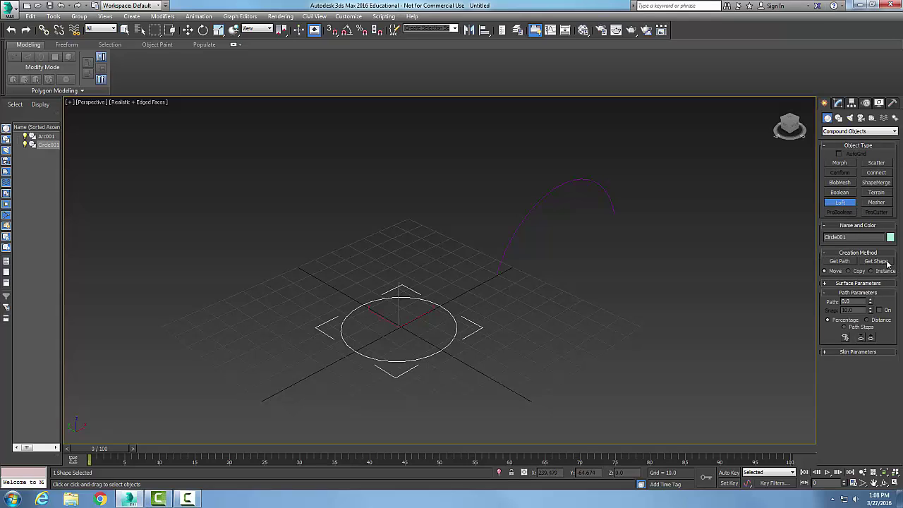
- Get Arc001 as the loft shape, sweeping it around the circle into a dome
{"action": "left_click", "coordinate": [887, 262]}
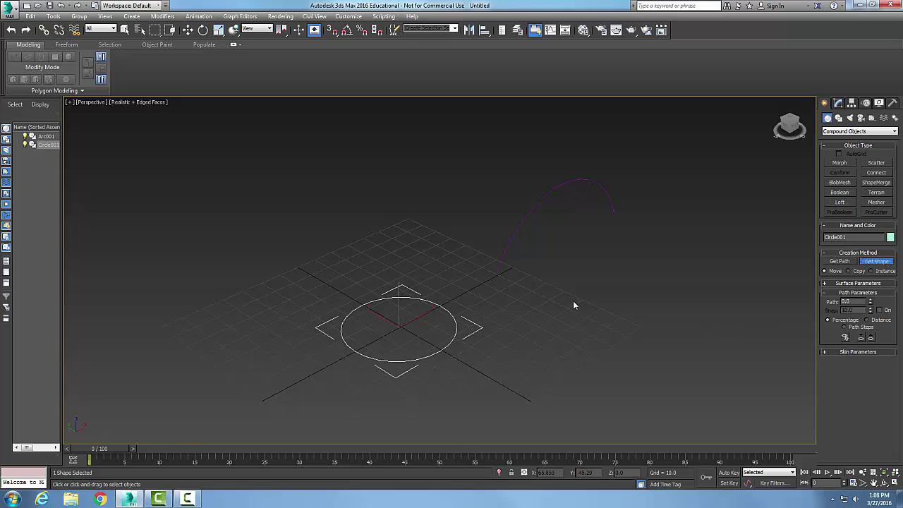
{"action": "left_click", "coordinate": [512, 235]}
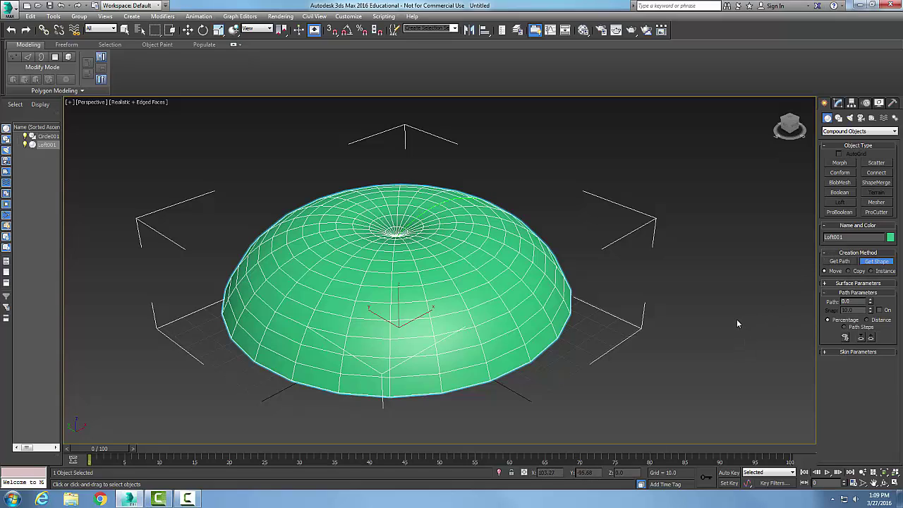
- Undo the dome, clear the selection, and restore the four-viewport layout
{"action": "left_click", "coordinate": [61, 5]}
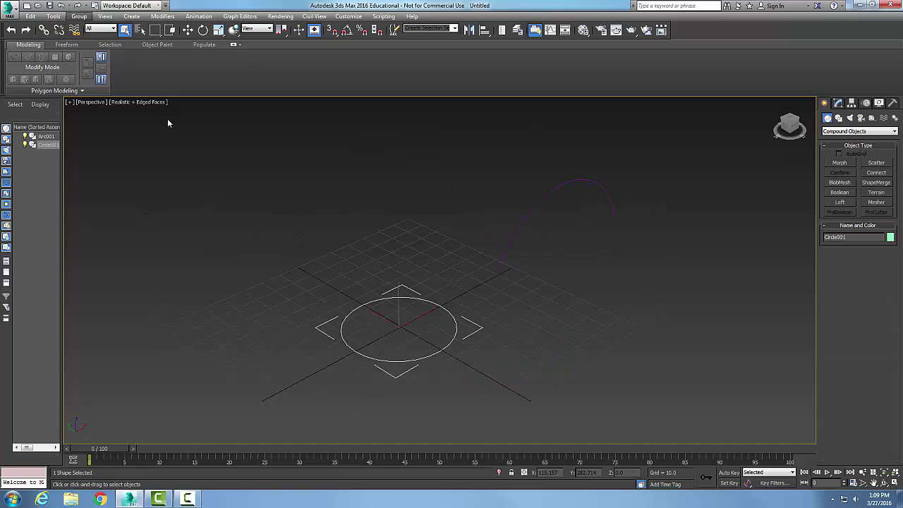
{"action": "left_click", "coordinate": [559, 338]}
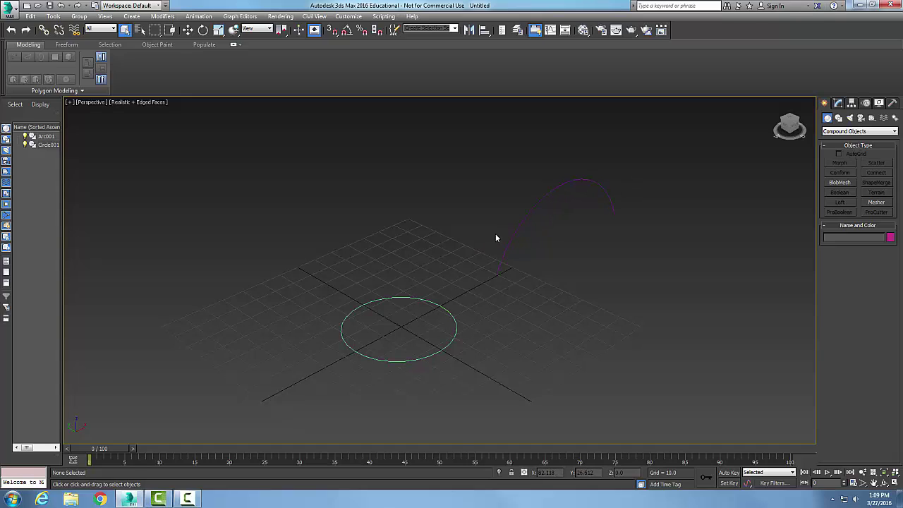
{"action": "left_click", "coordinate": [894, 483]}
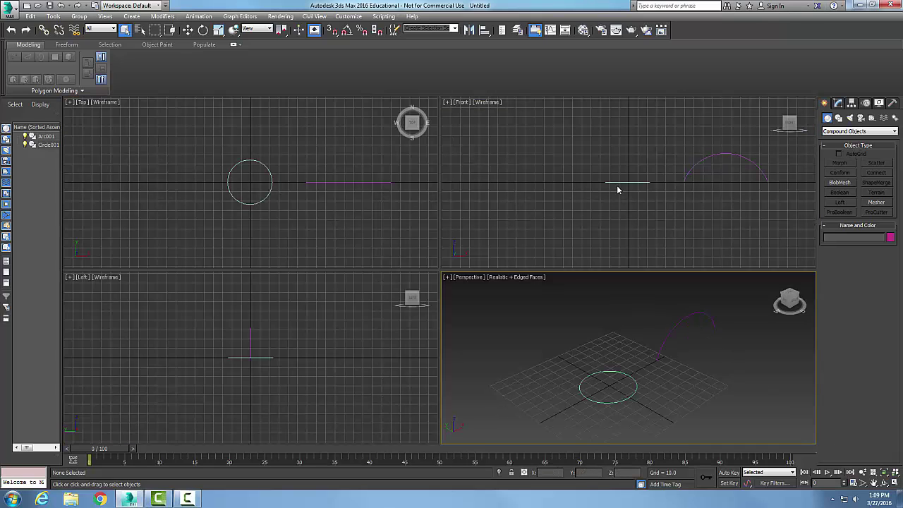